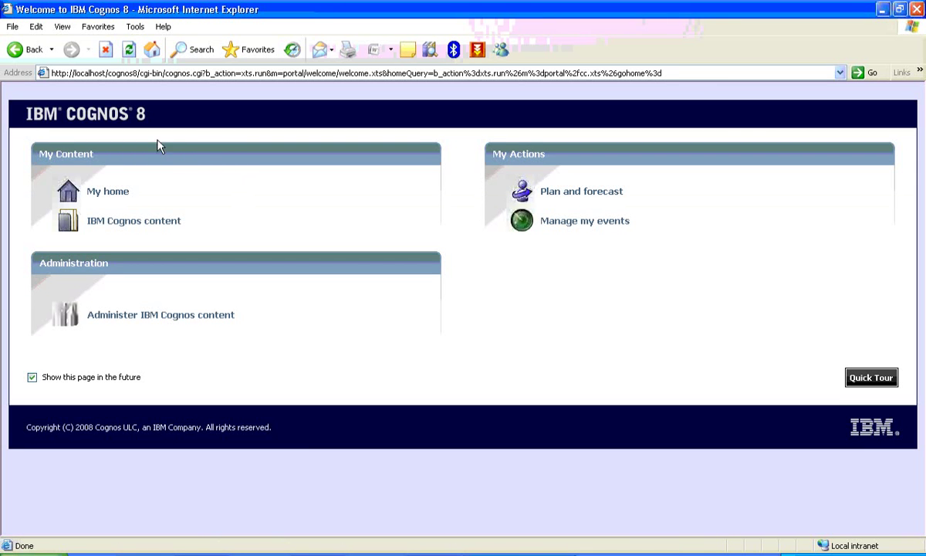
Step: Open the IBM Cognos content area from the welcome page
left_click(264, 232)
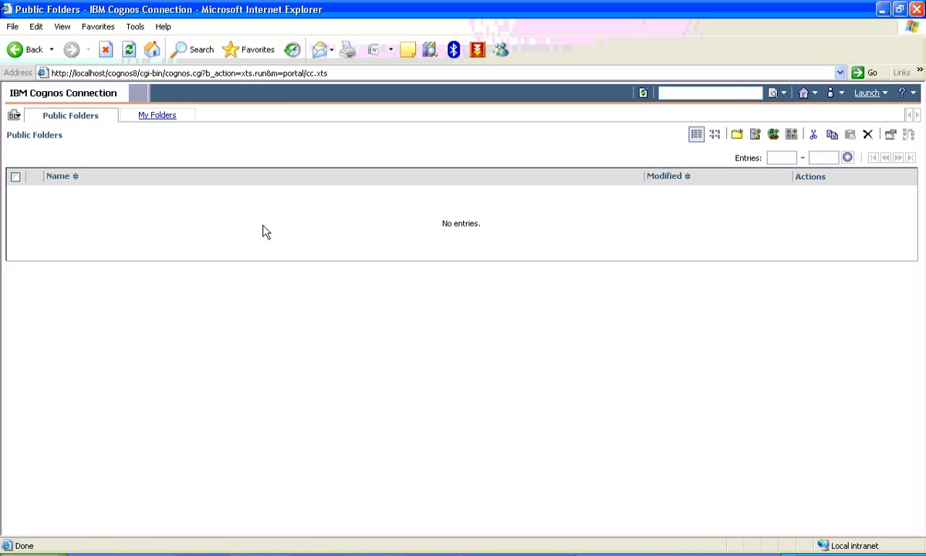
Step: Switch to the Excel installation checklist, fill the step 7 Cognos Connection row green, and select the step 8 Changing Default Settings row
left_click(197, 551)
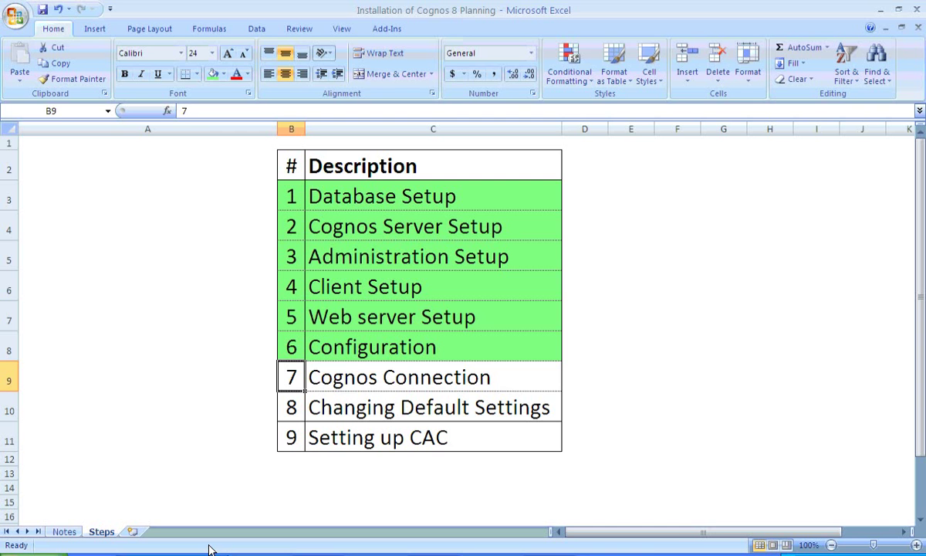
left_click(312, 375, "shift")
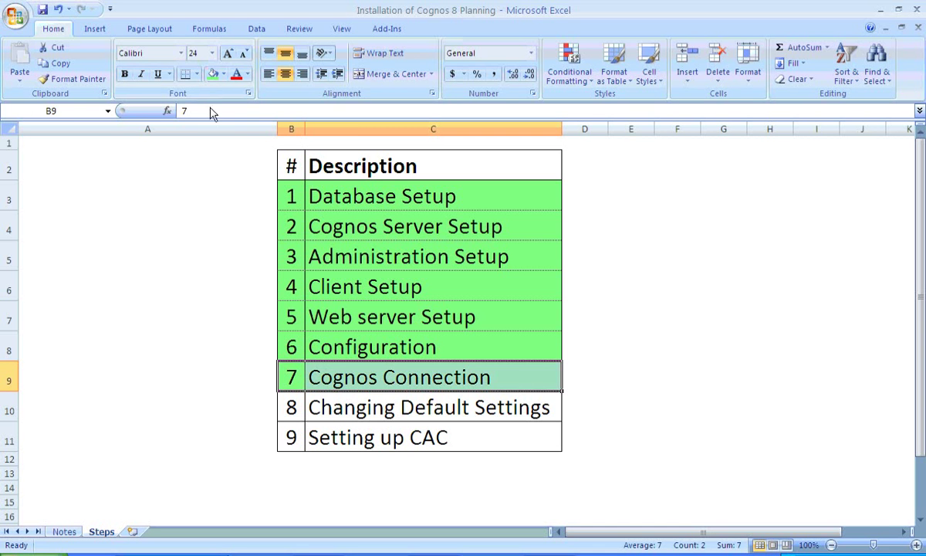
left_click(297, 407)
left_click(316, 407, "shift")
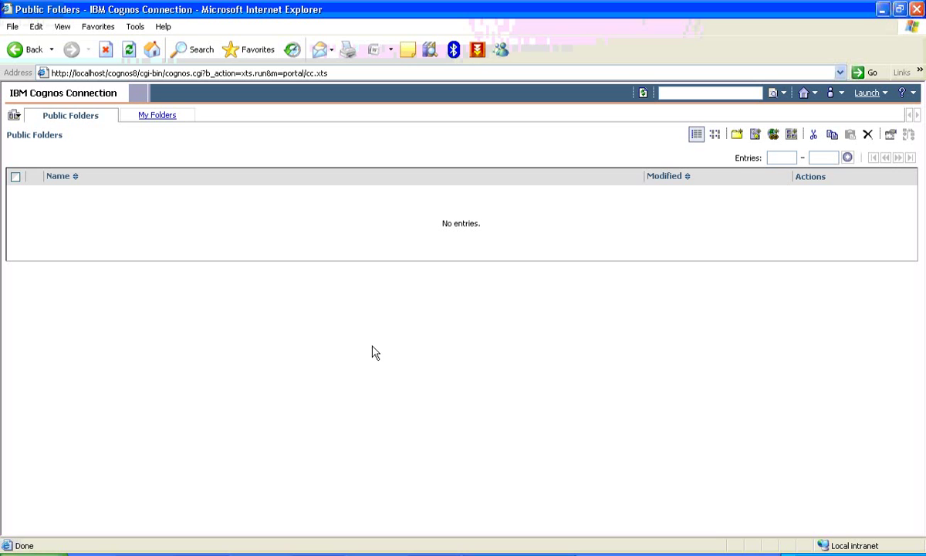
Step: Return to the Cognos welcome page in Internet Explorer and open the Security directory in IBM Cognos Administration
left_click(914, 93)
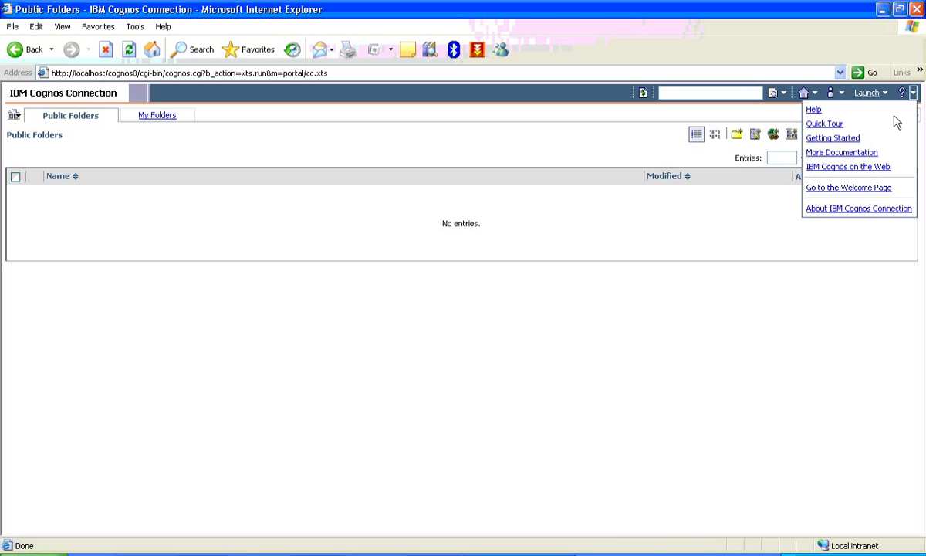
left_click(840, 194)
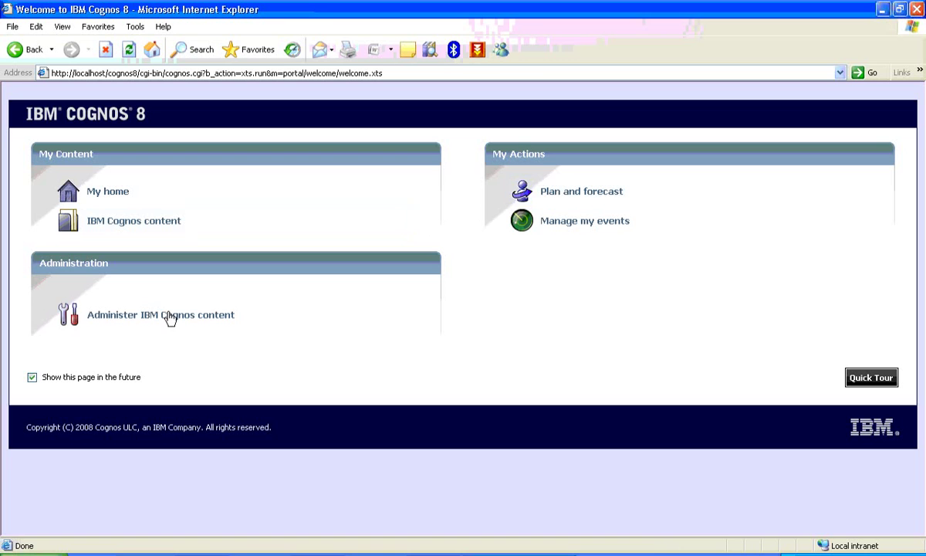
left_click(171, 318)
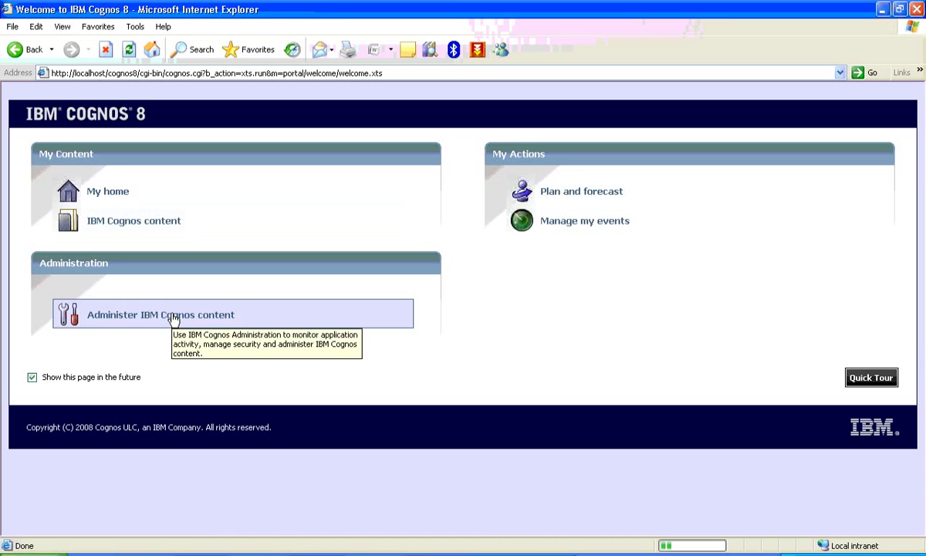
left_click(176, 316)
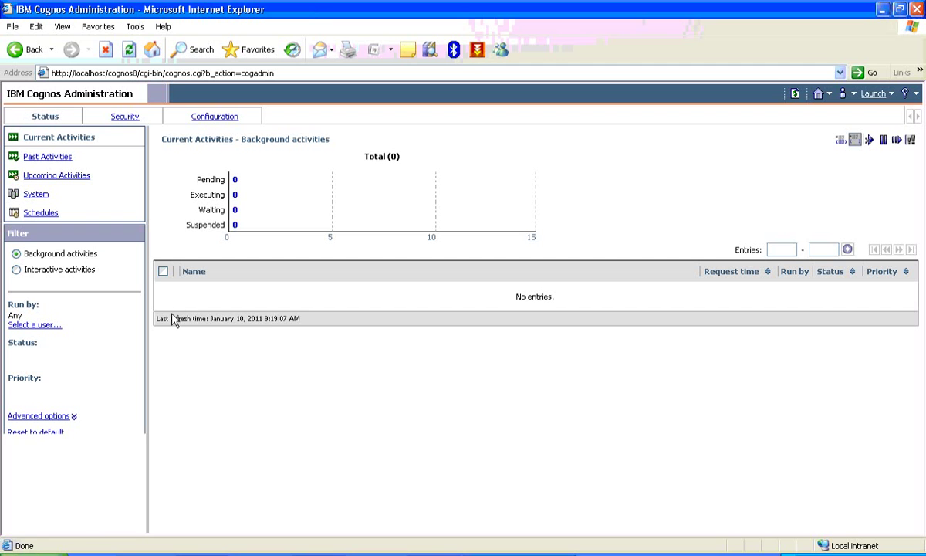
left_click(125, 116)
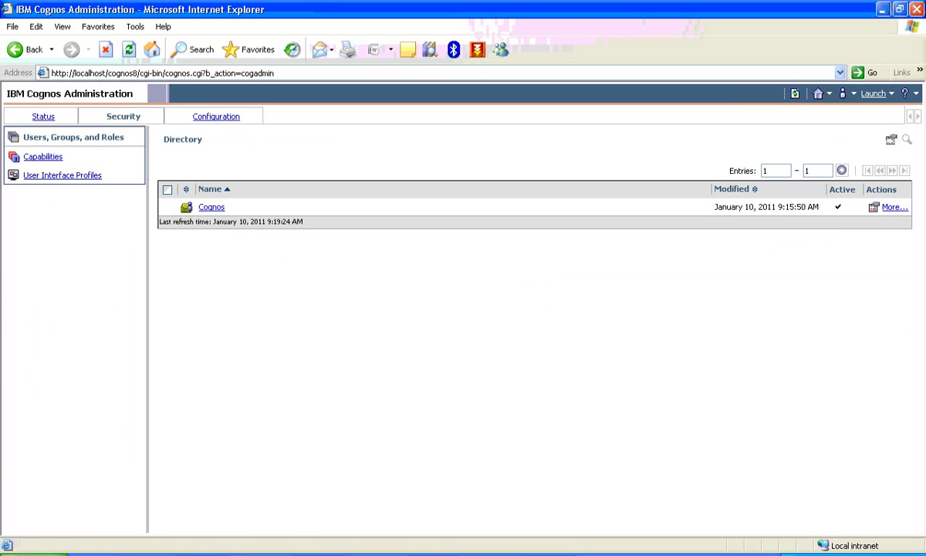
Step: Examine the local Windows user accounts, including Administrator, in Computer Management, and minimize the window
key("super")
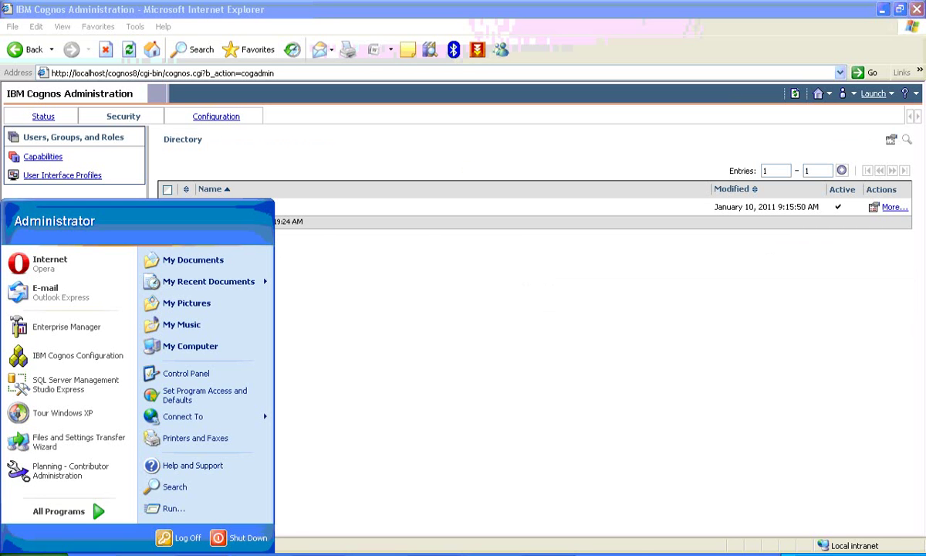
right_click(195, 352)
key("Escape")
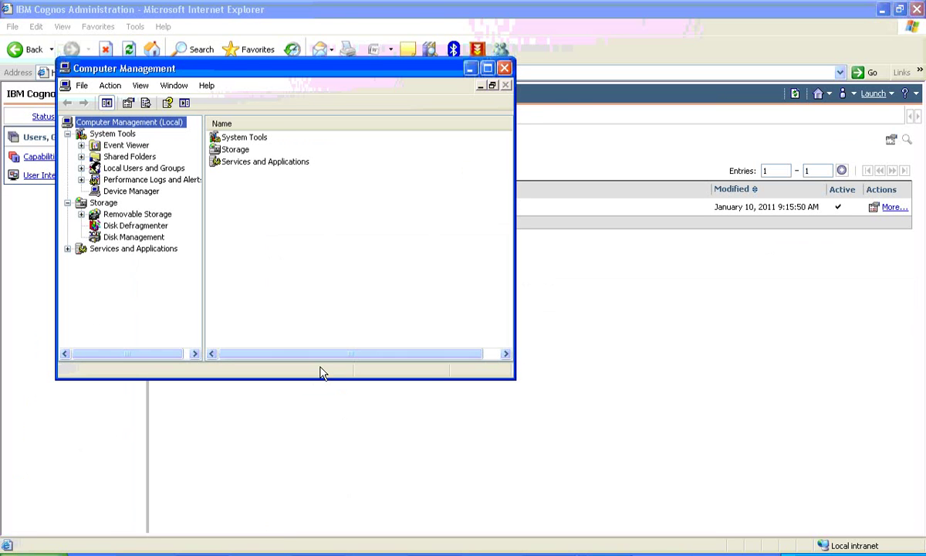
left_click_drag(511, 376, 551, 210)
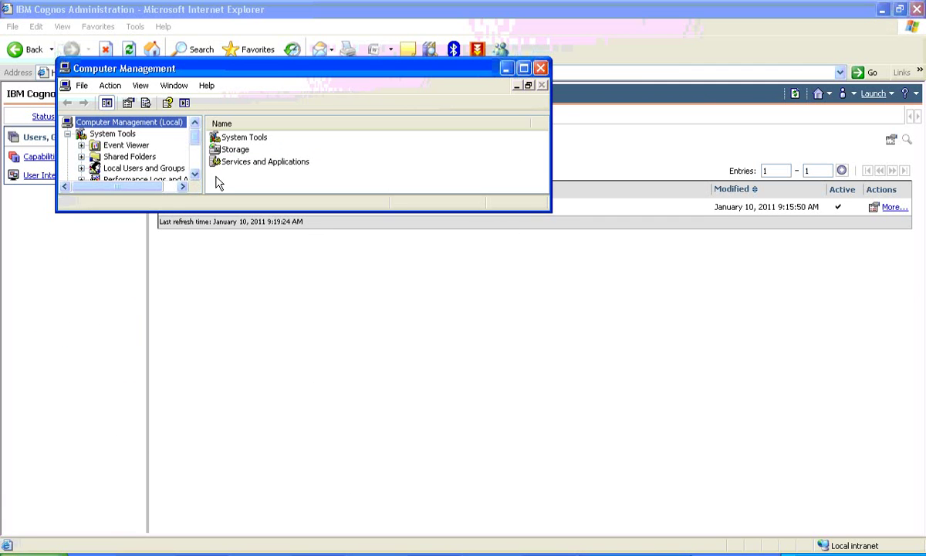
left_click(142, 169)
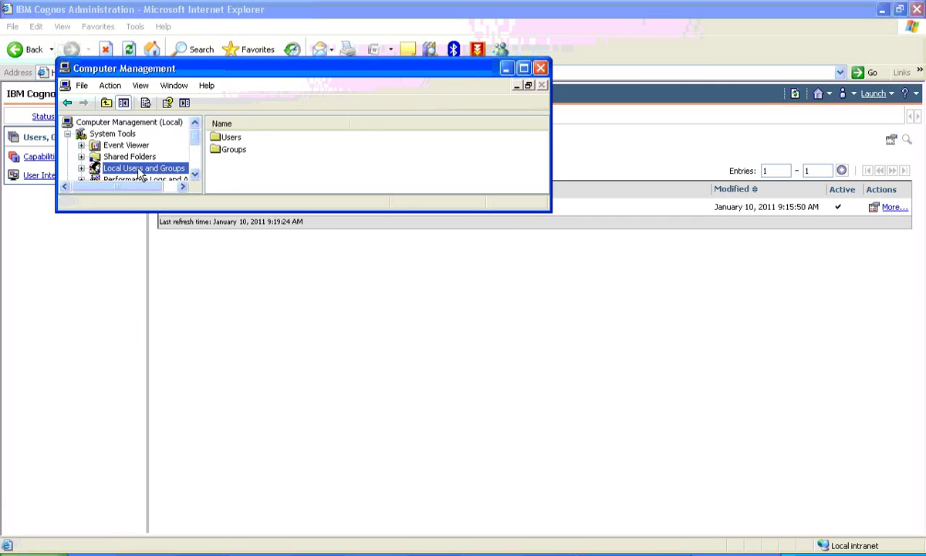
left_click(81, 168)
left_click(127, 157)
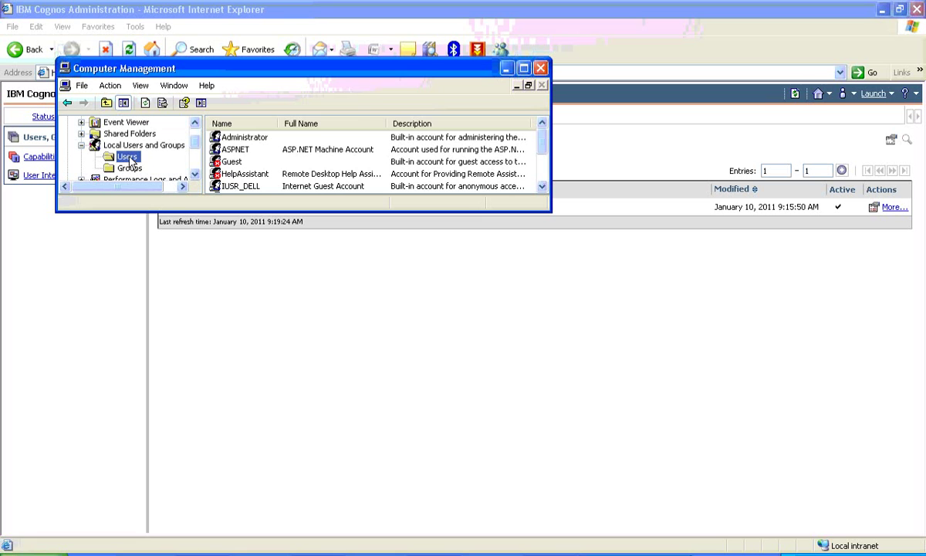
left_click(254, 137)
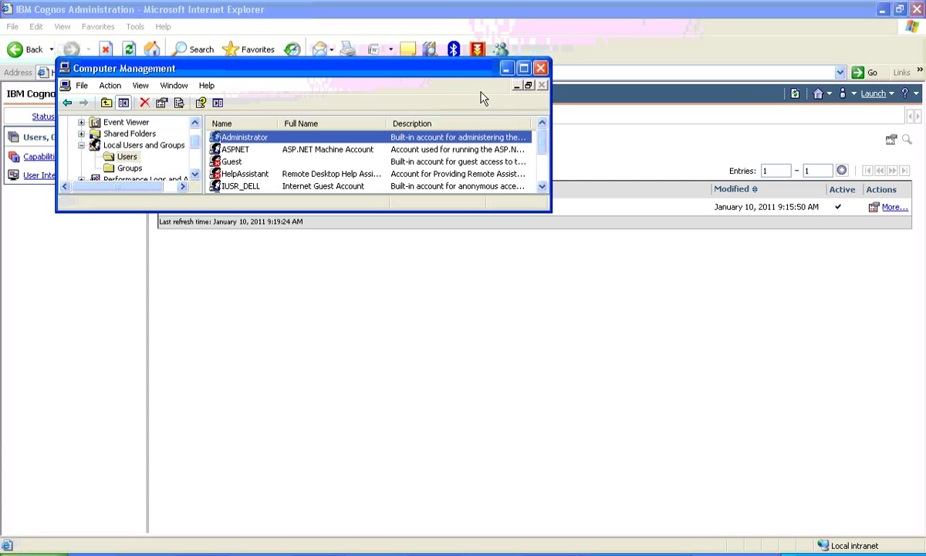
left_click(507, 67)
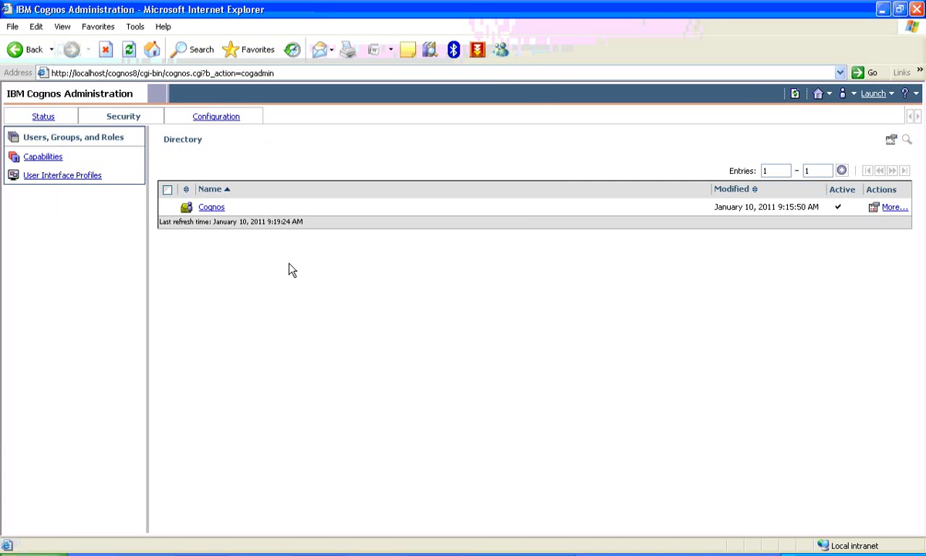
Step: Switch to IBM Cognos Configuration and add an authentication namespace named NTLM with type NTLM
left_click(46, 551)
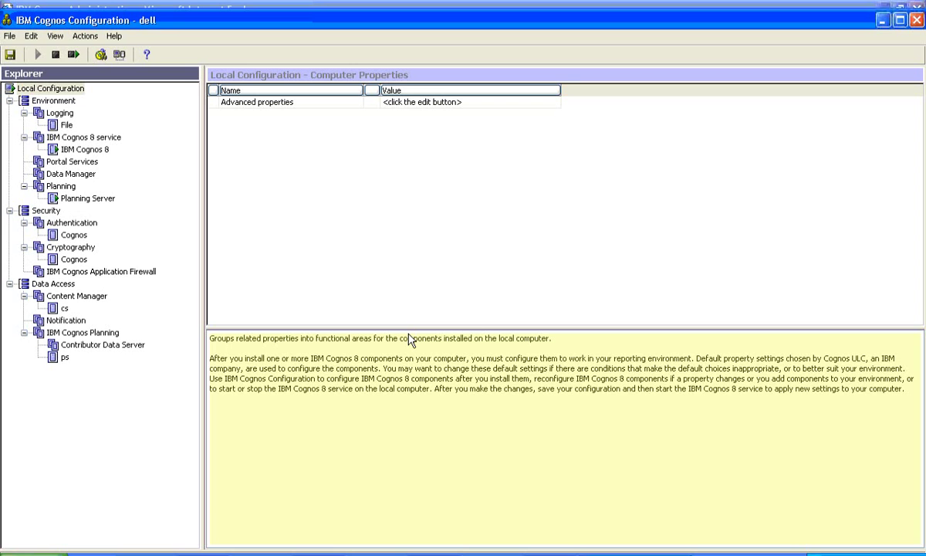
right_click(73, 223)
mouse_move(115, 247)
left_click(182, 247)
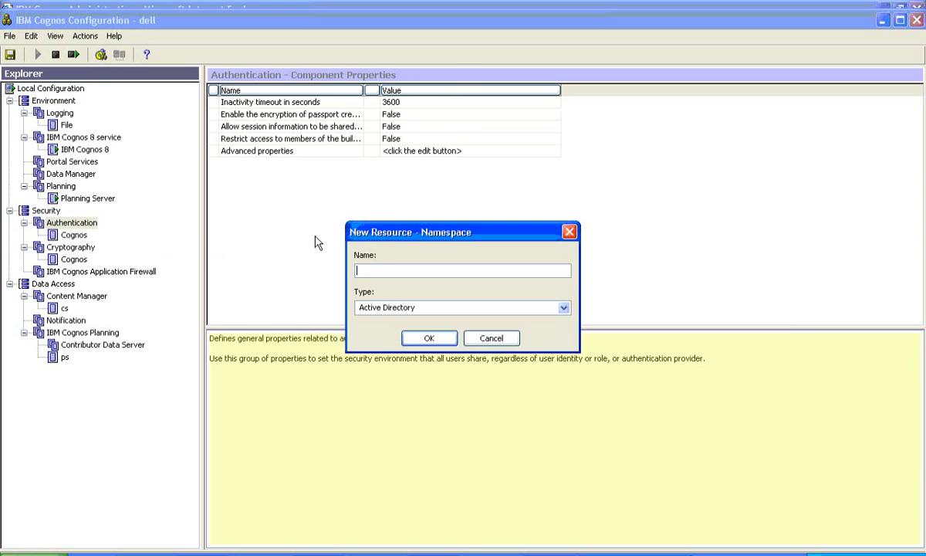
type("NTLM")
left_click(377, 309)
scroll(376, 334, "down", 1)
left_click(377, 345)
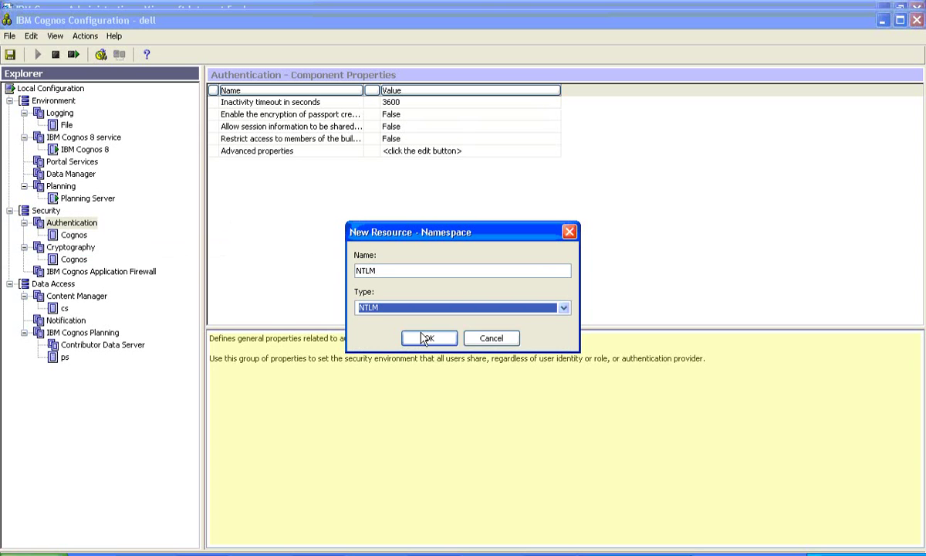
left_click(428, 337)
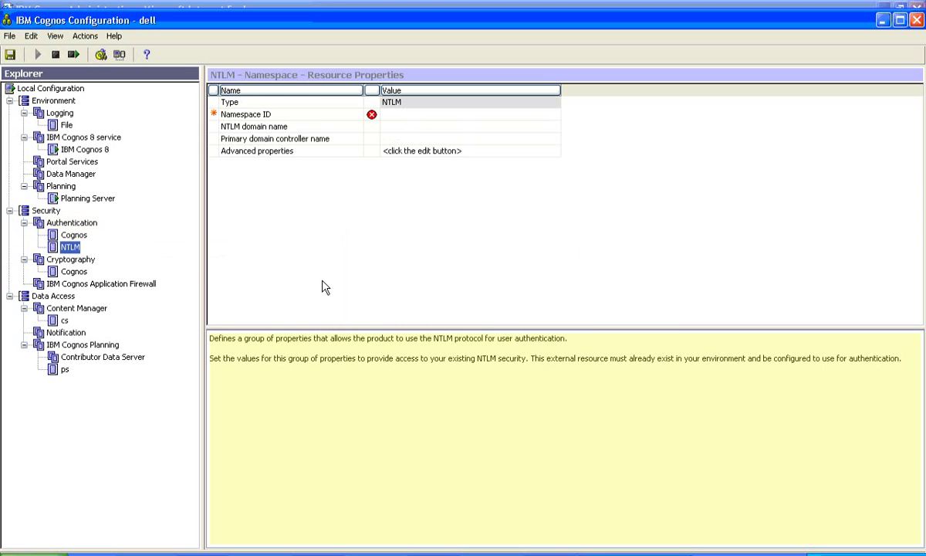
Step: Set the NTLM namespace's Namespace ID to NTLM and save the local configuration
left_click(390, 114)
type("NTLM")
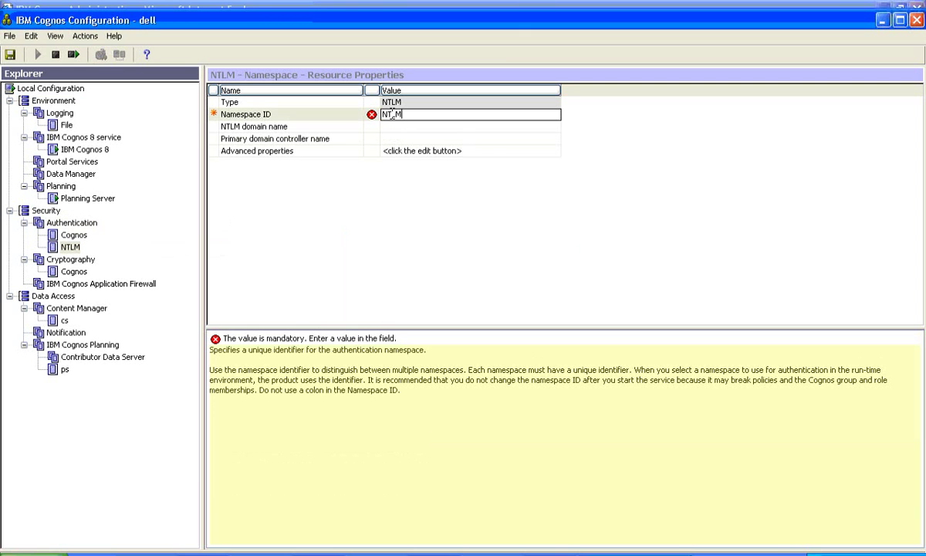
key("Return")
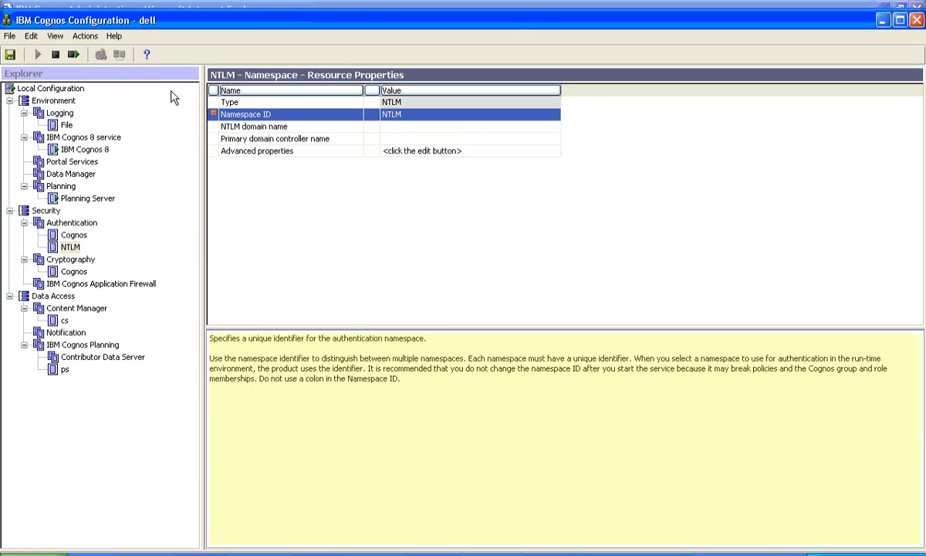
left_click(51, 88)
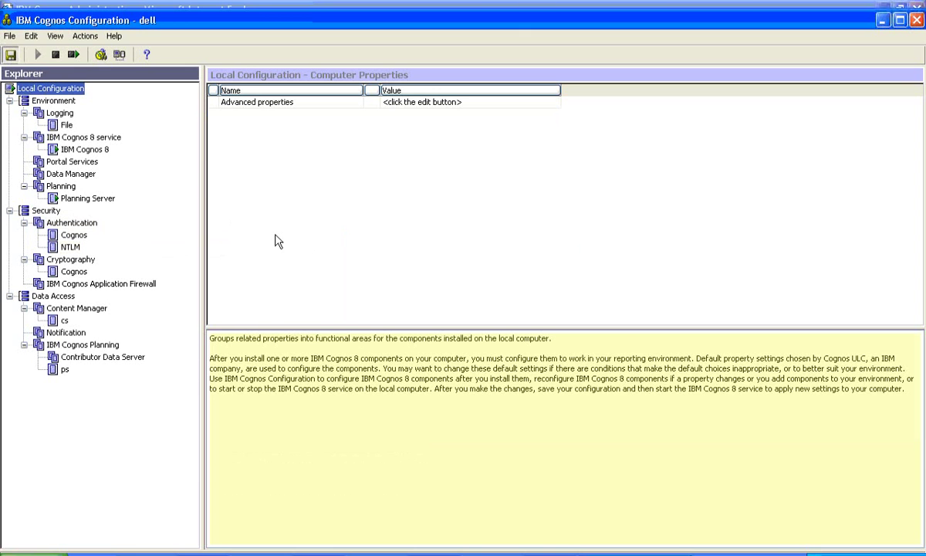
key("ctrl+s")
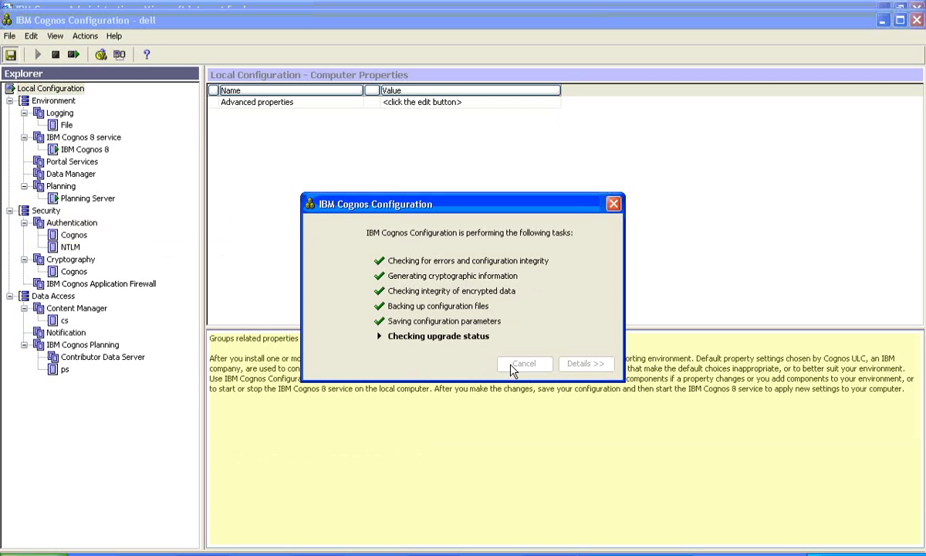
left_click(524, 363)
Step: Restart the IBM Cognos 8 and Planning services, continuing past the mail server test, and review the service log details
left_click(75, 54)
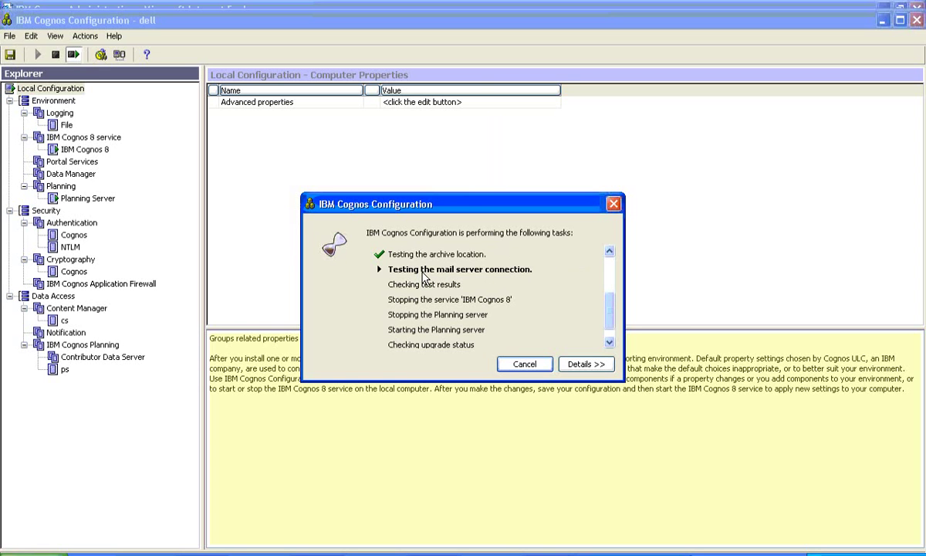
left_click(432, 321)
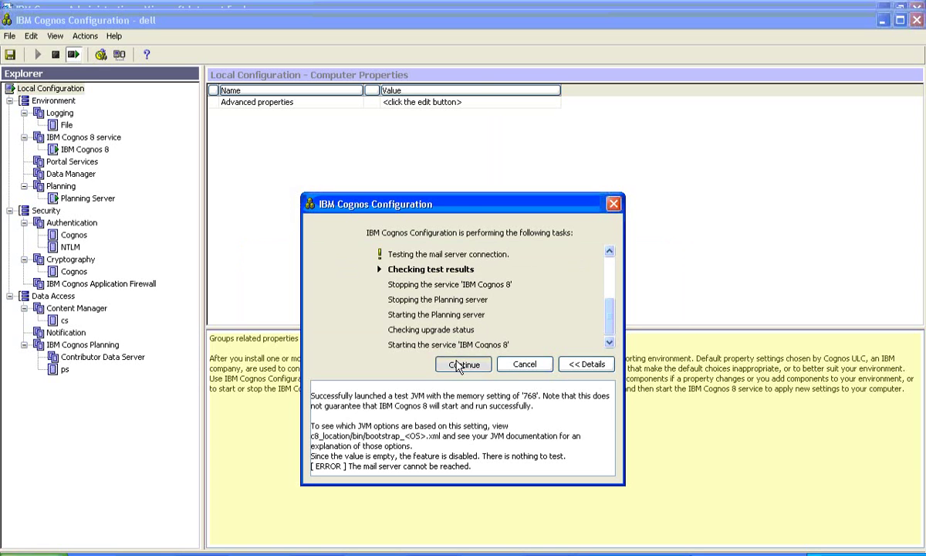
left_click(462, 365)
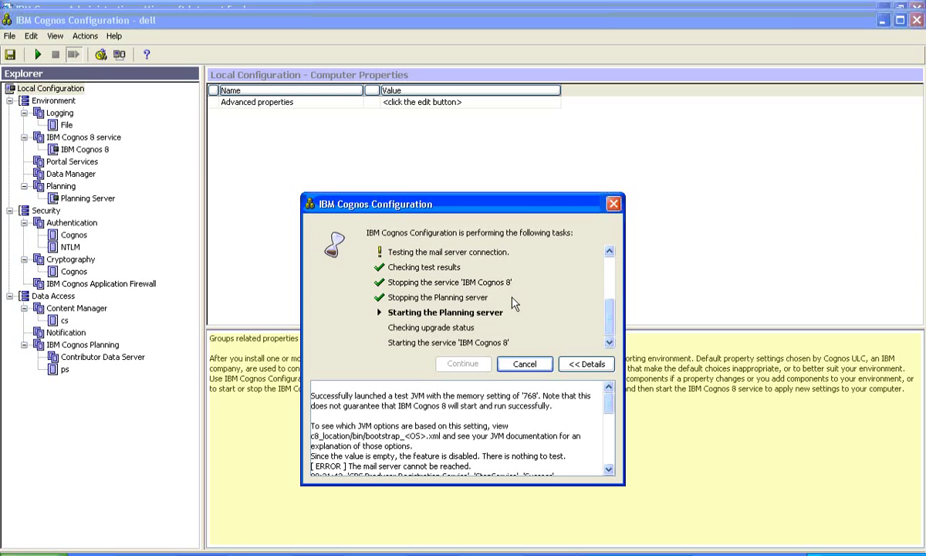
left_click(525, 363)
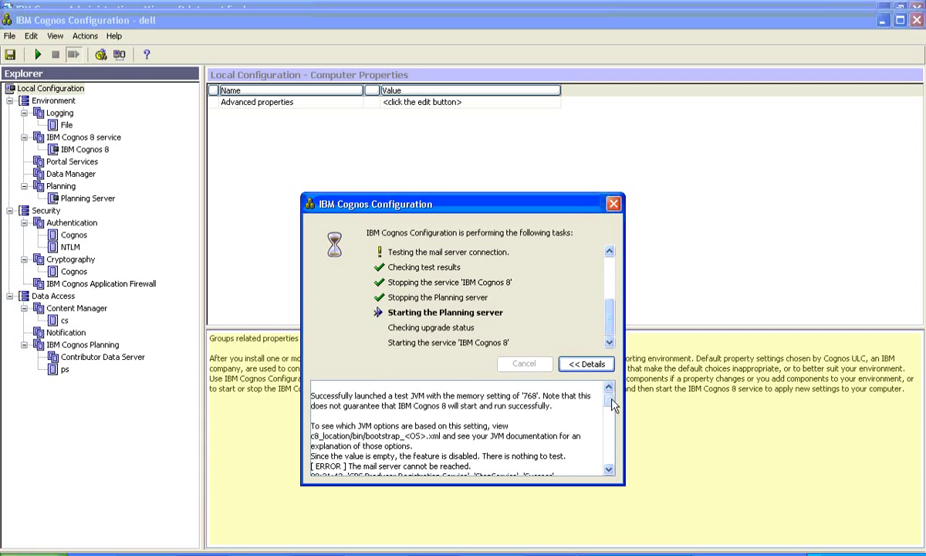
scroll(577, 421, "down", 15)
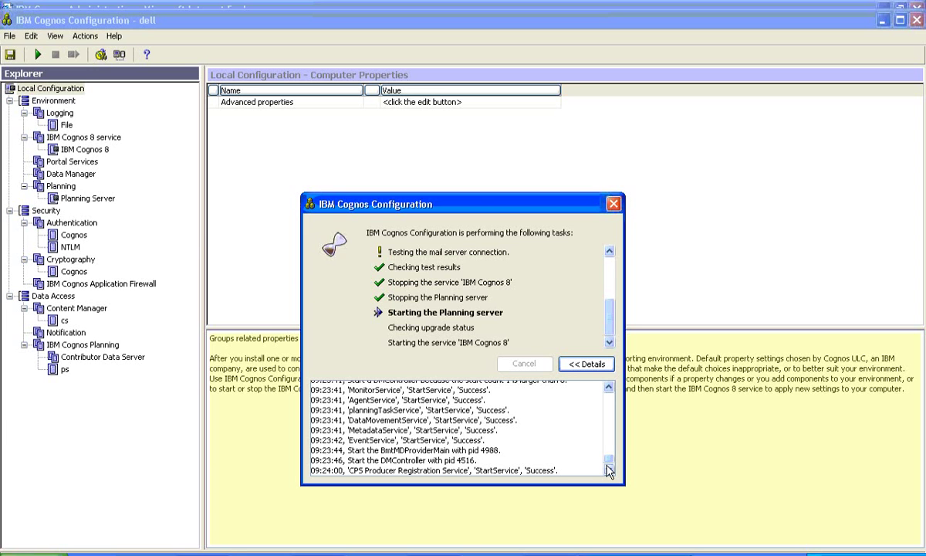
Step: Set anonymous access to False for the Cognos authentication namespace and save the configuration
left_click(74, 234)
left_click(412, 116)
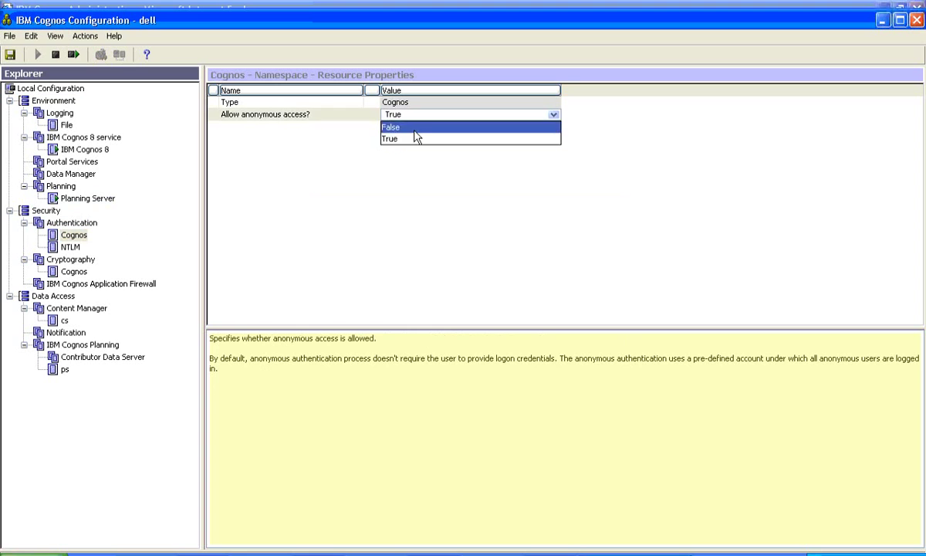
left_click(414, 127)
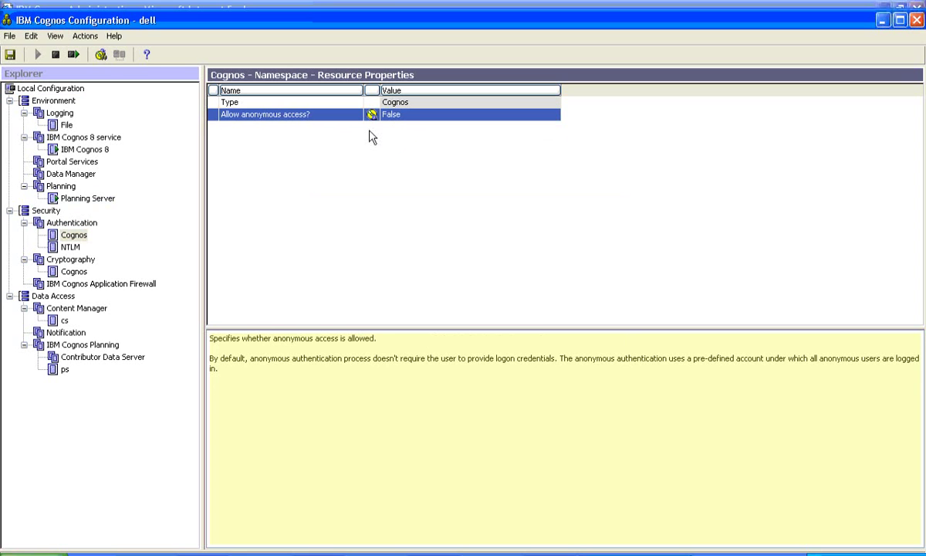
left_click(69, 247)
left_click(75, 235)
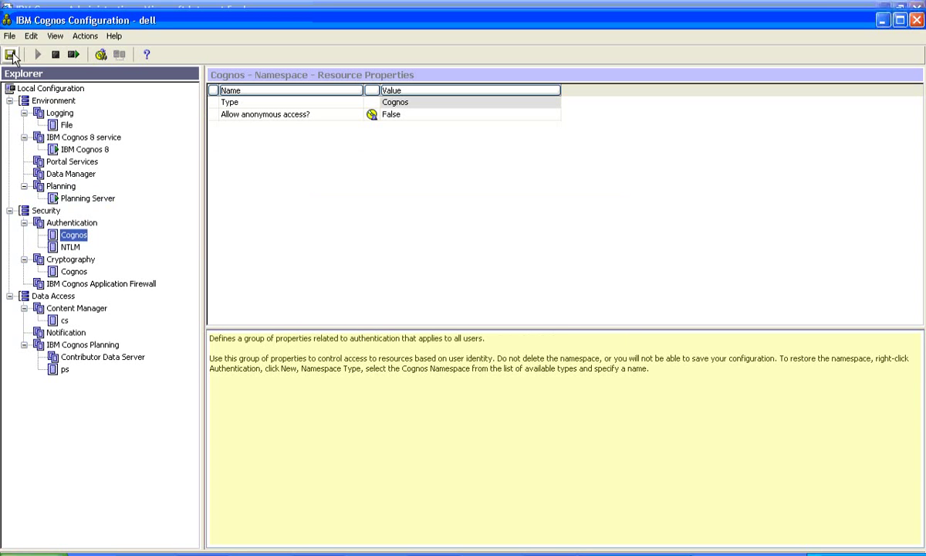
left_click(10, 55)
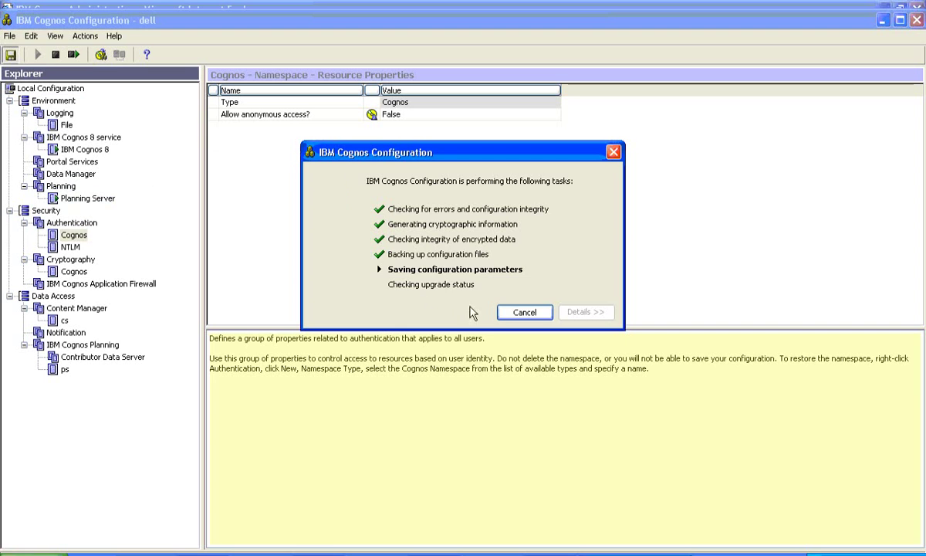
left_click(524, 312)
Step: Switch to Internet Explorer, load the IBM Cognos 8 welcome page, and log on to the NTLM namespace with the administrator user ID and password
left_click(91, 198)
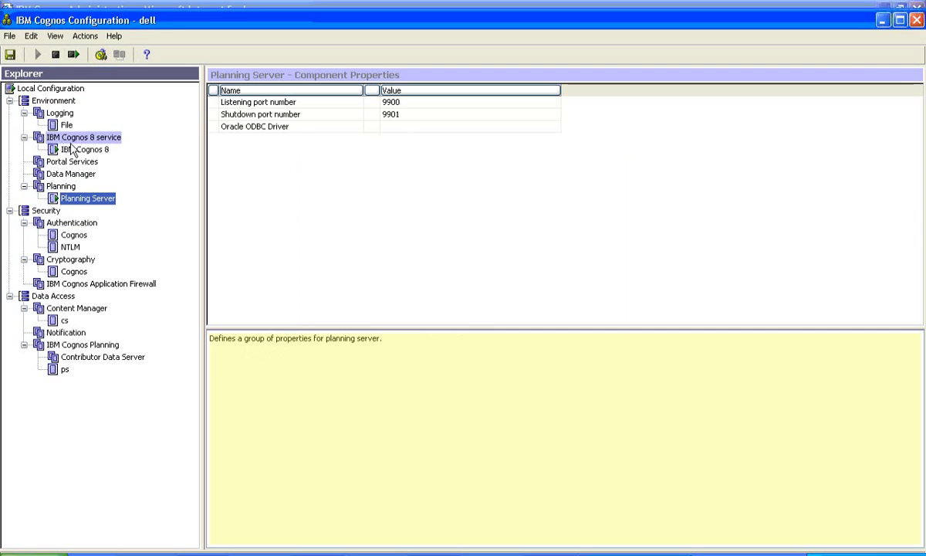
key("alt+Tab")
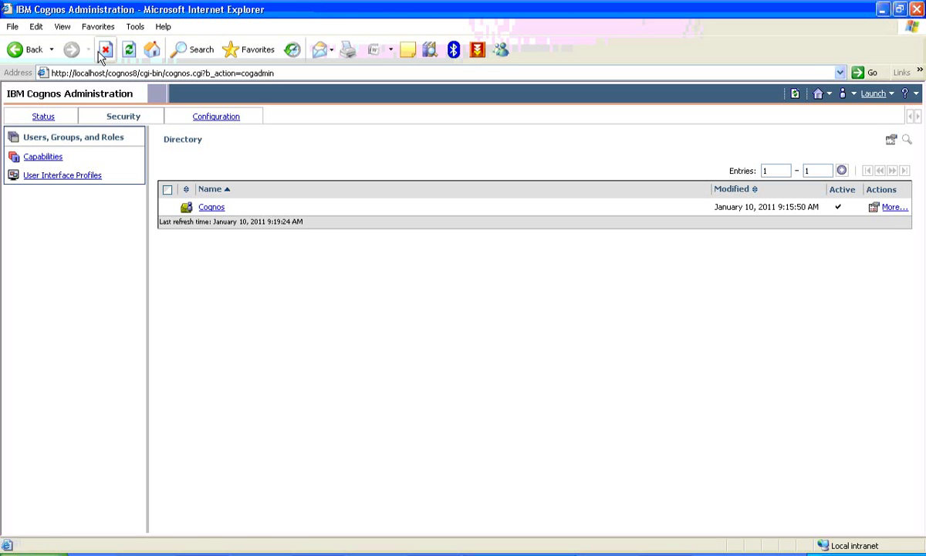
left_click(128, 49)
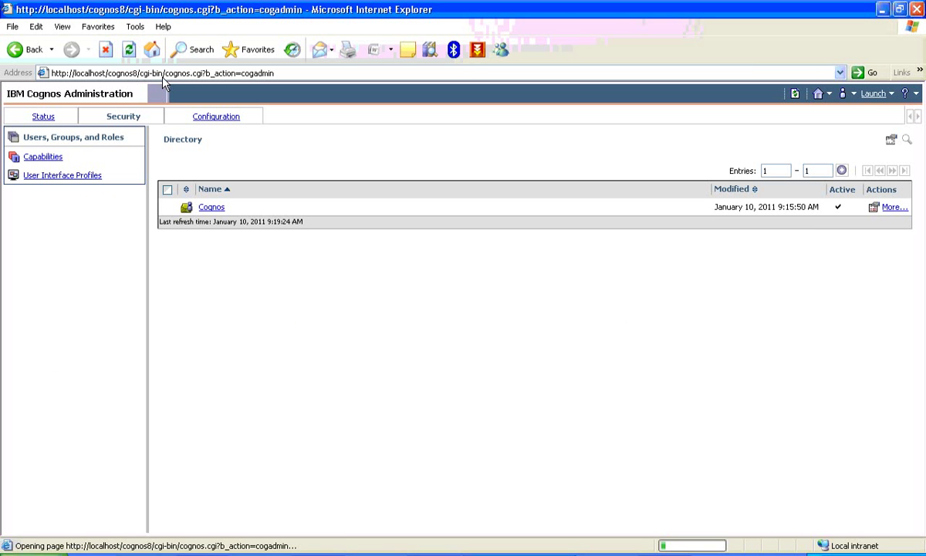
left_click(154, 72)
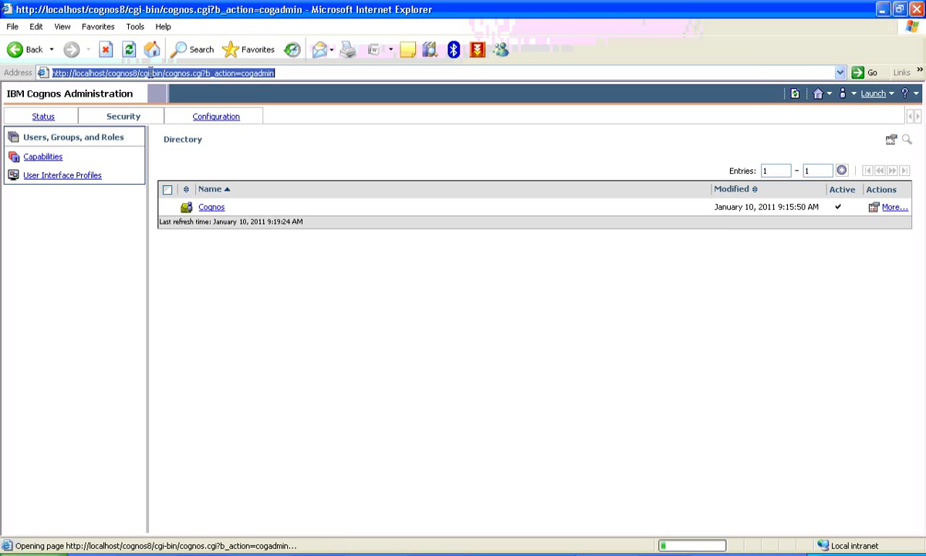
left_click_drag(140, 73, 388, 51)
key("BackSpace")
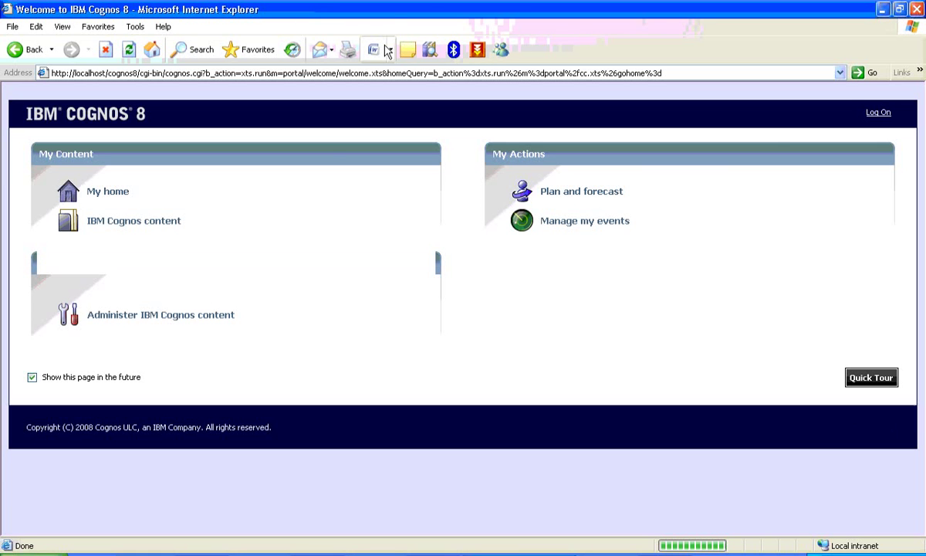
left_click(880, 114)
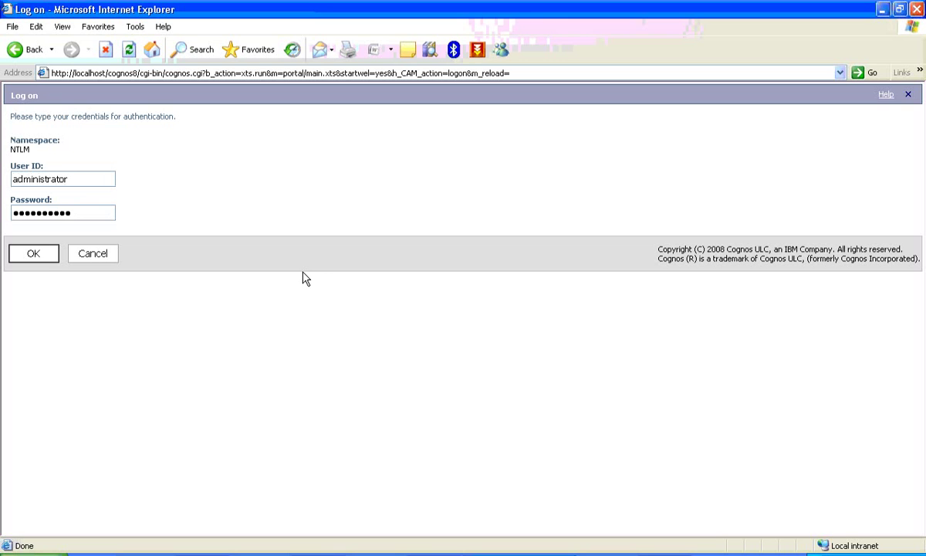
left_click(50, 258)
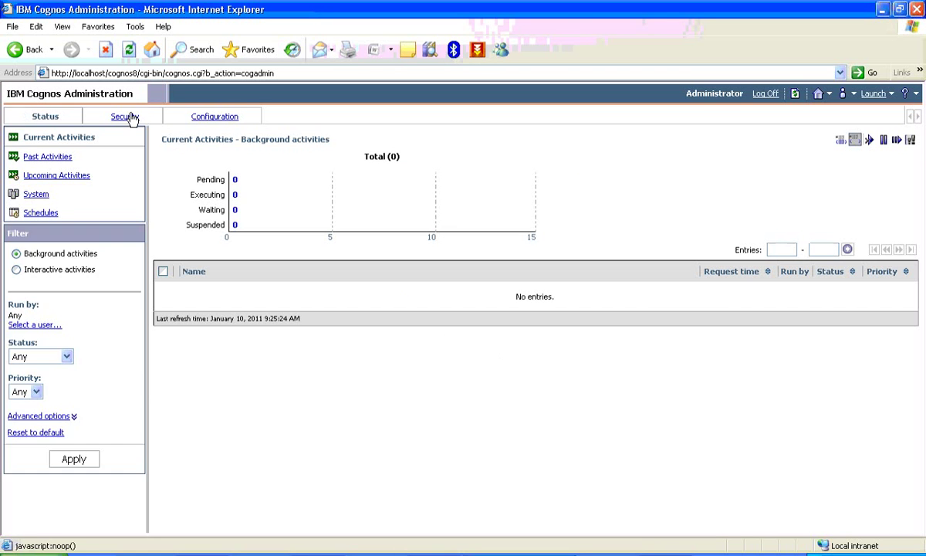
Step: Examine the groups and users of the NTLM namespace in the security directory, returning to the directory root
left_click(129, 117)
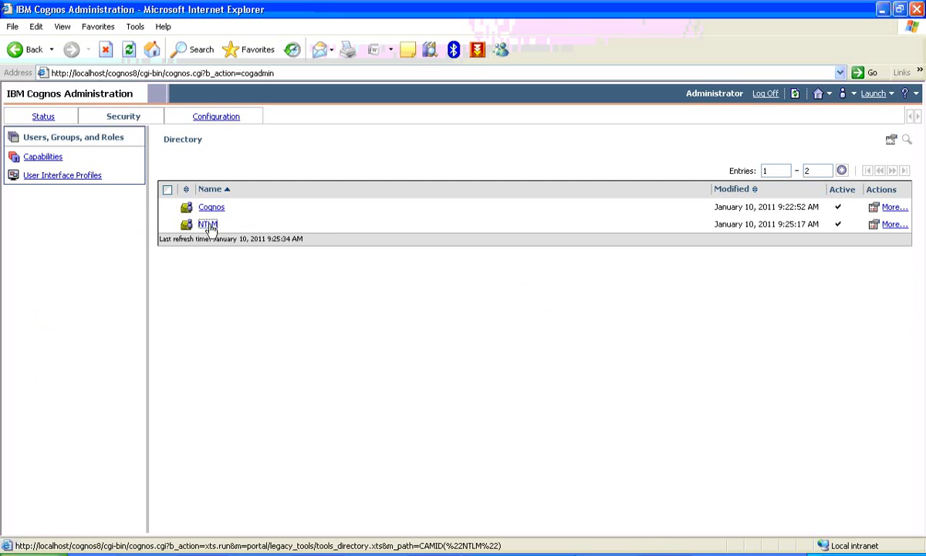
left_click(208, 225)
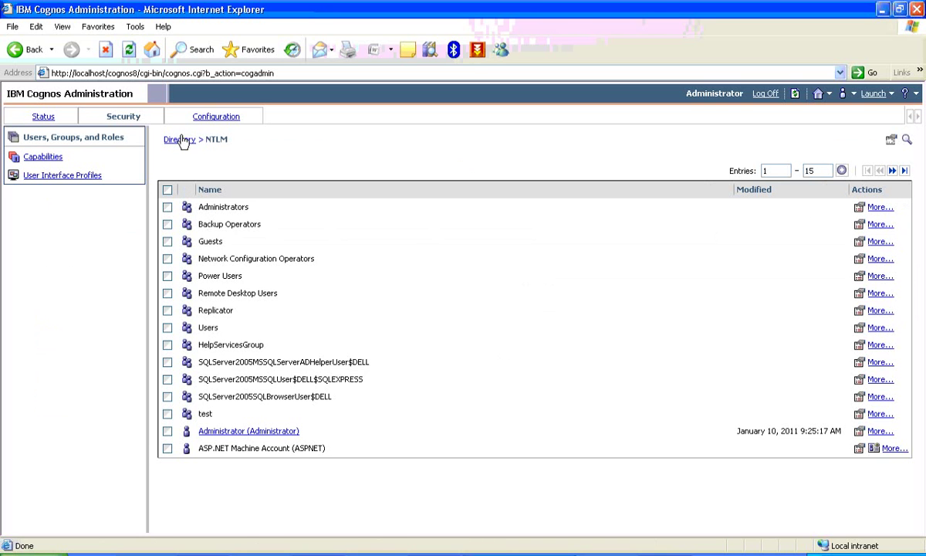
left_click(181, 140)
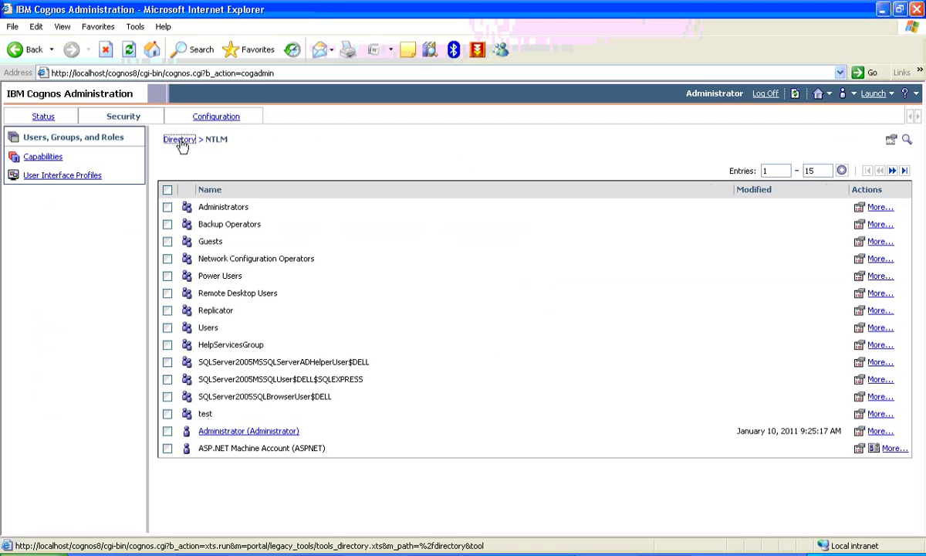
Step: Open the member list of the System Administrators role in the Cognos namespace
left_click(213, 209)
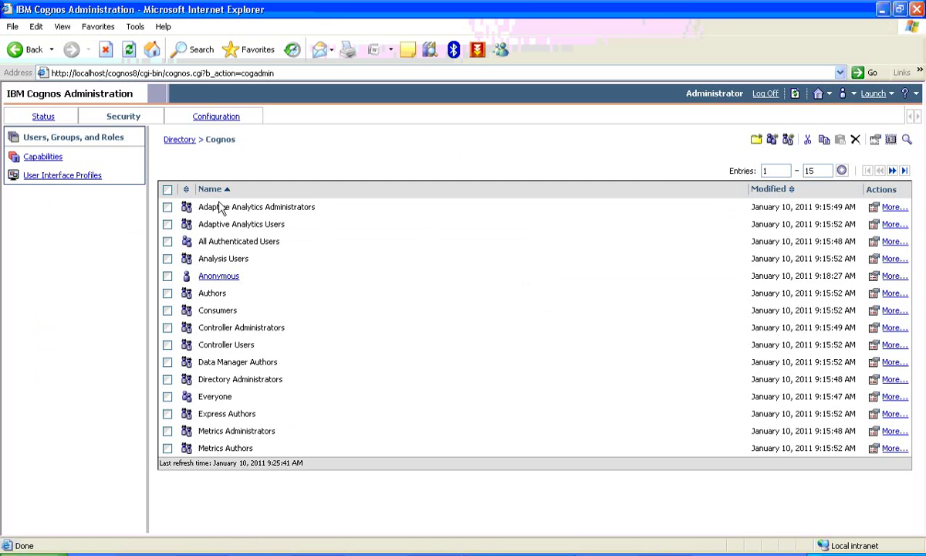
left_click(893, 172)
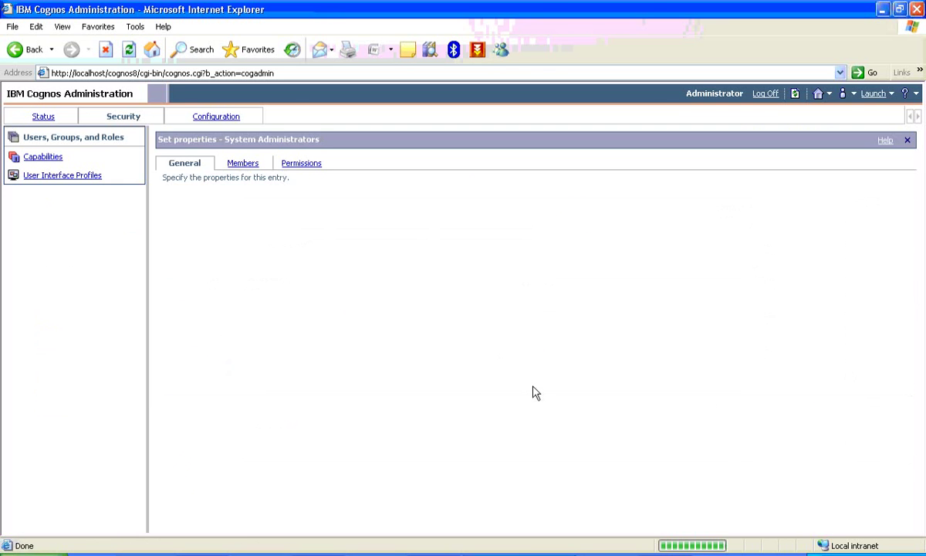
left_click(242, 163)
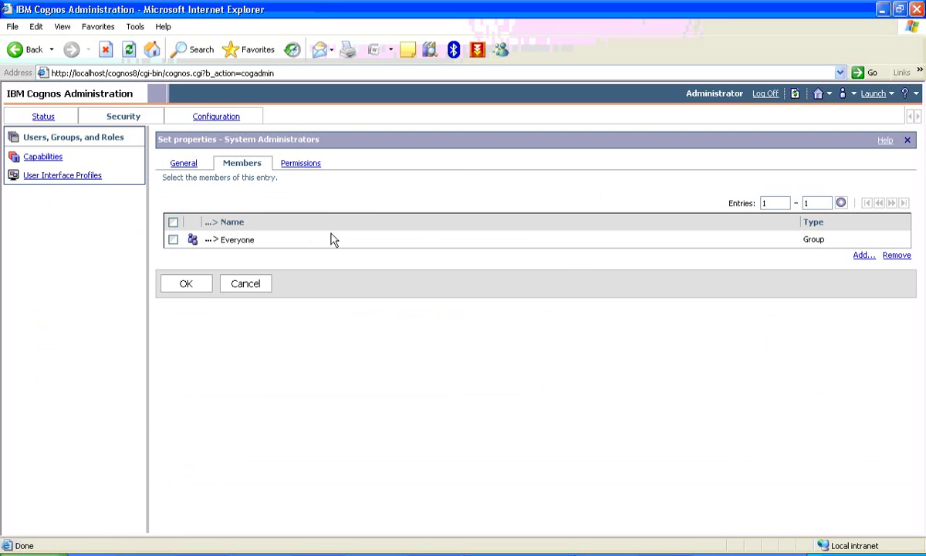
Step: Search the NTLM namespace for administrator with the entry type set to Any, as a new member for System Administrators
left_click(863, 256)
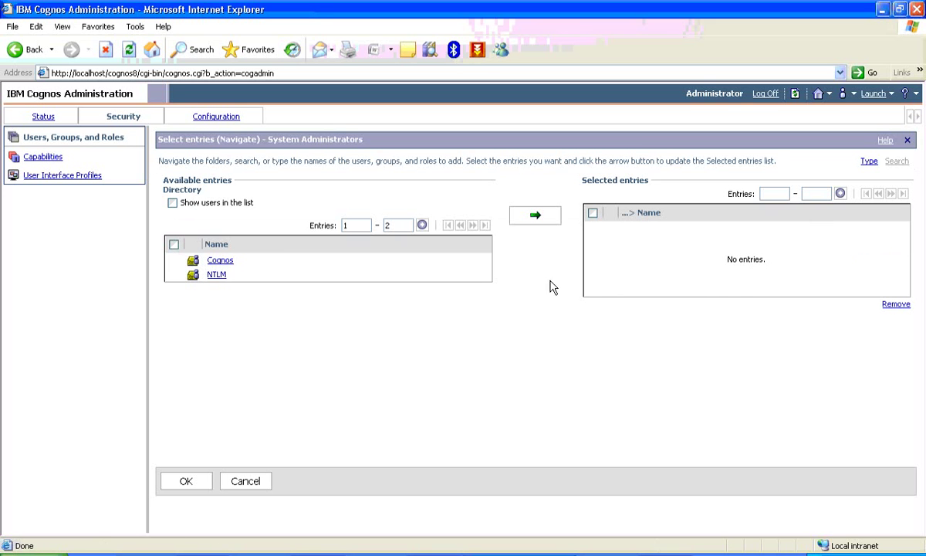
left_click(216, 274)
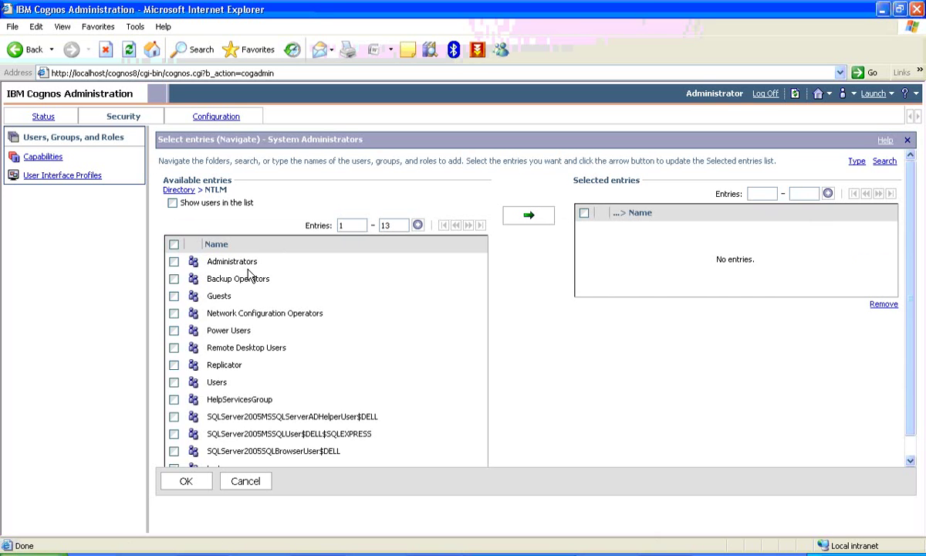
left_click(885, 160)
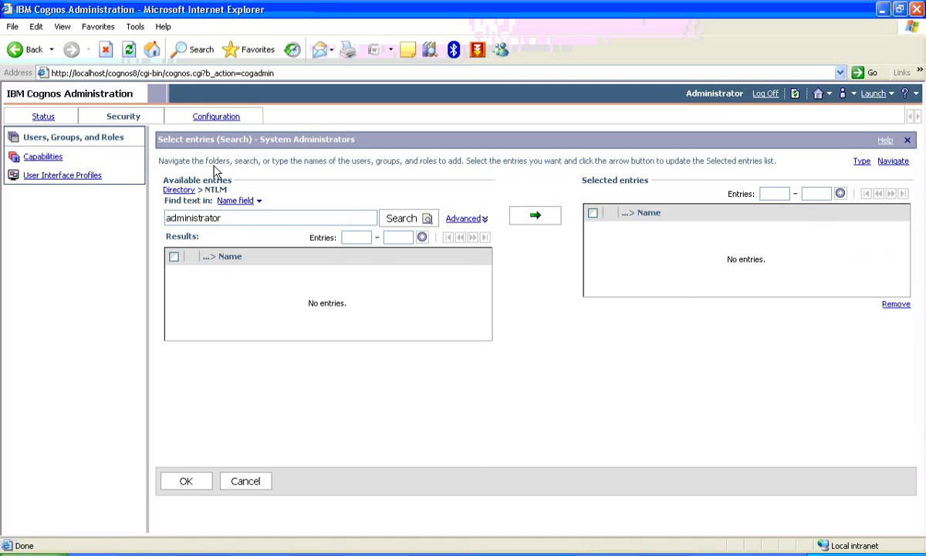
left_click(464, 219)
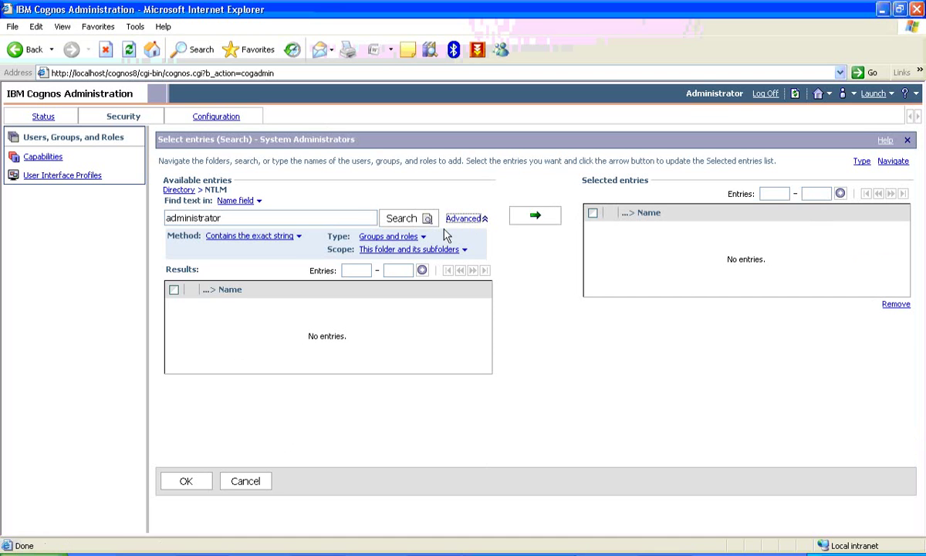
left_click(289, 238)
left_click(410, 239)
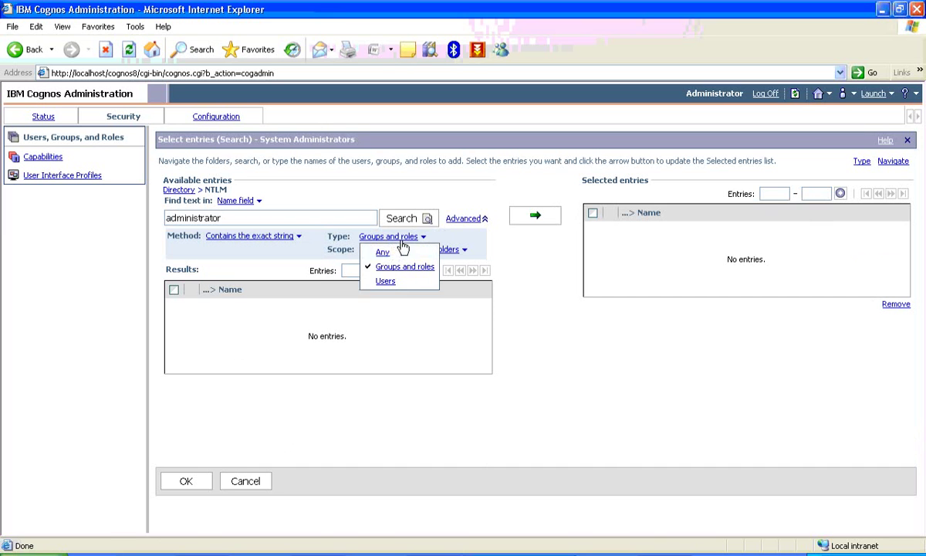
left_click(400, 249)
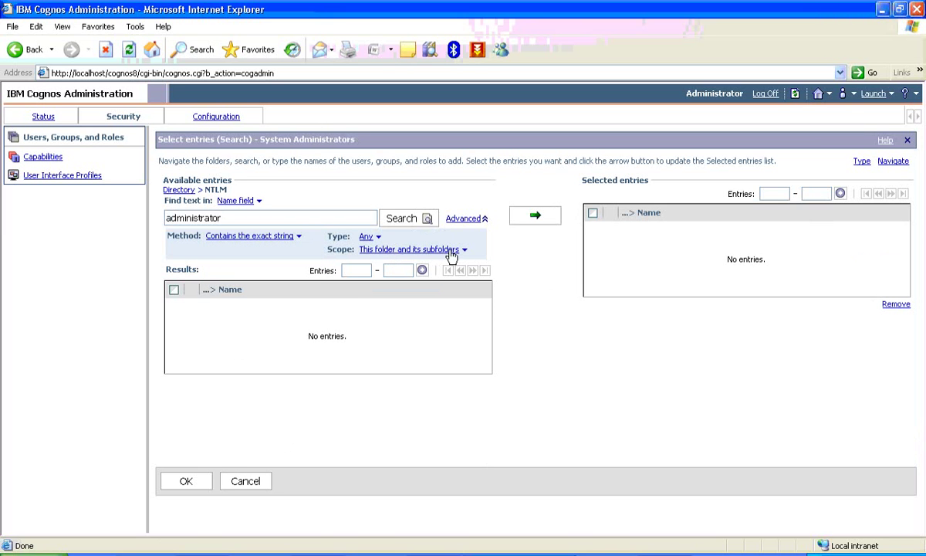
left_click(409, 221)
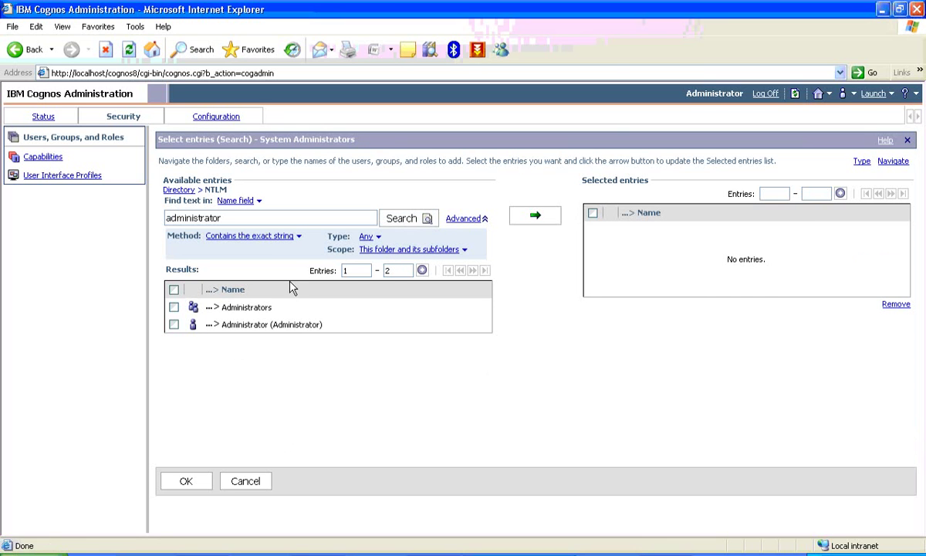
Step: Add the NTLM Administrator user to the System Administrators role, remove the Everyone group, and save the membership
left_click(174, 325)
left_click(540, 218)
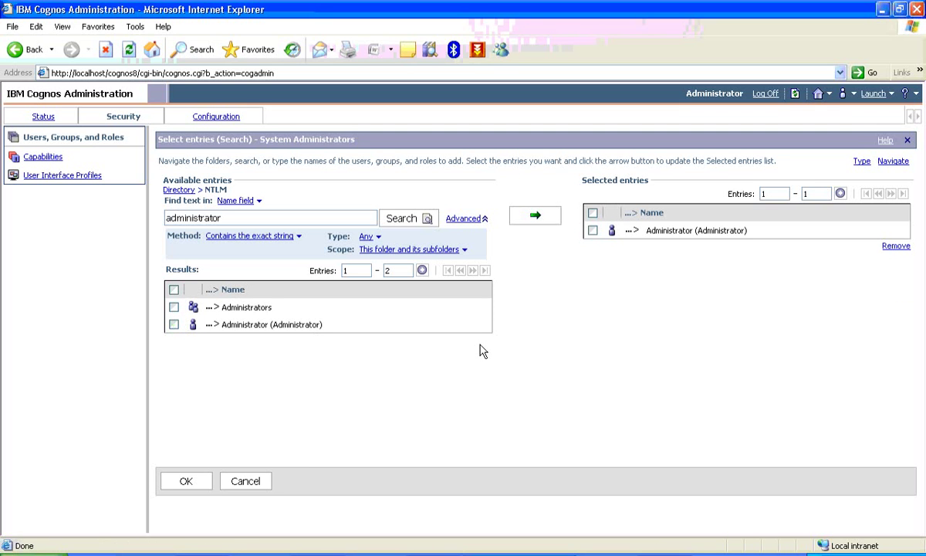
left_click(186, 481)
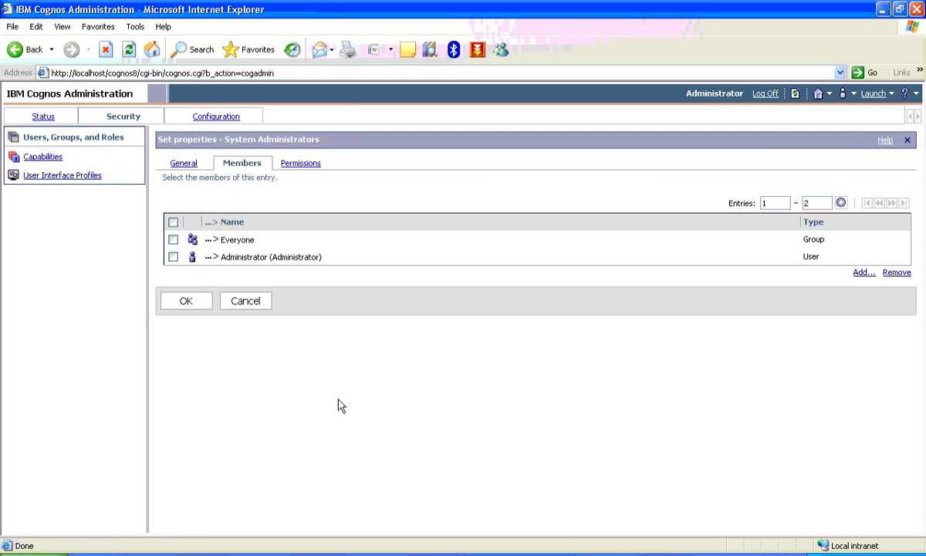
left_click(173, 239)
left_click(891, 273)
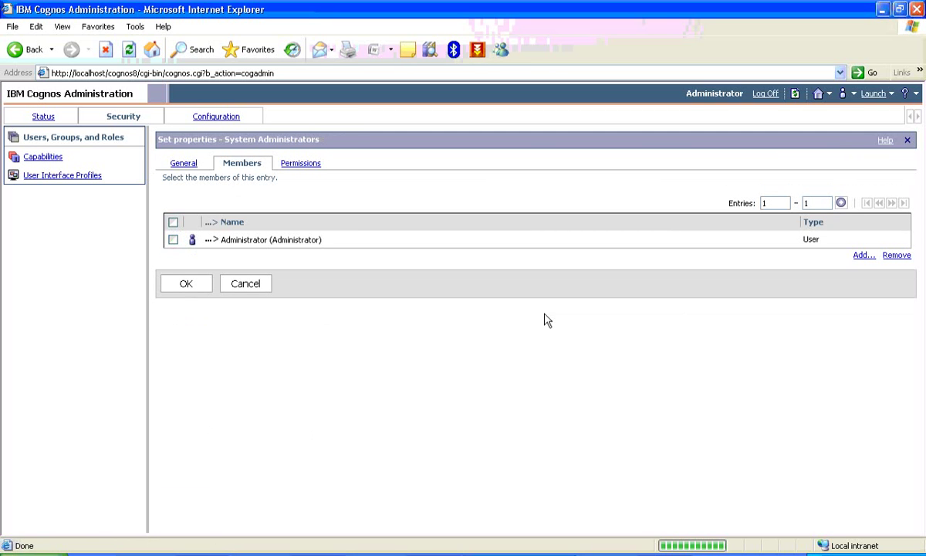
left_click(200, 288)
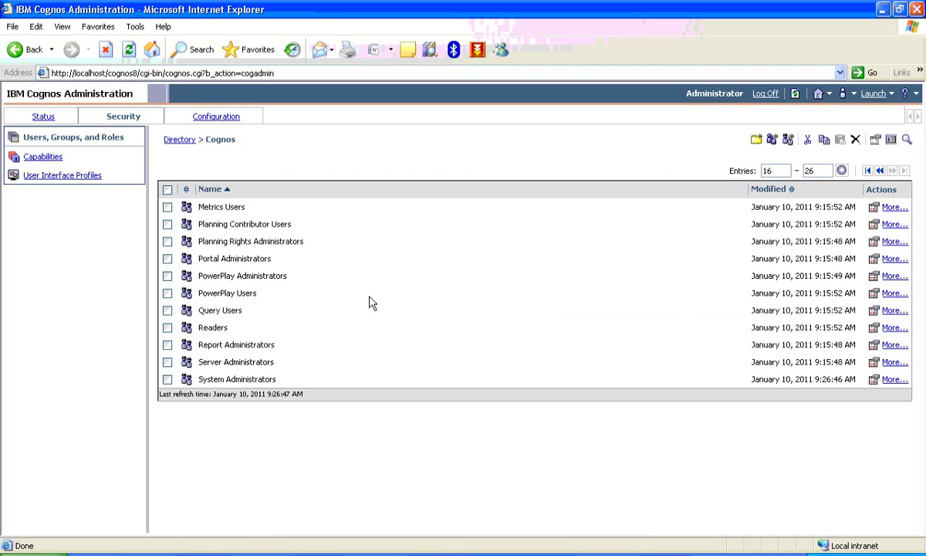
Step: Log off and log on to the NTLM namespace with the normal user's ID and password to check the welcome page options
left_click(180, 140)
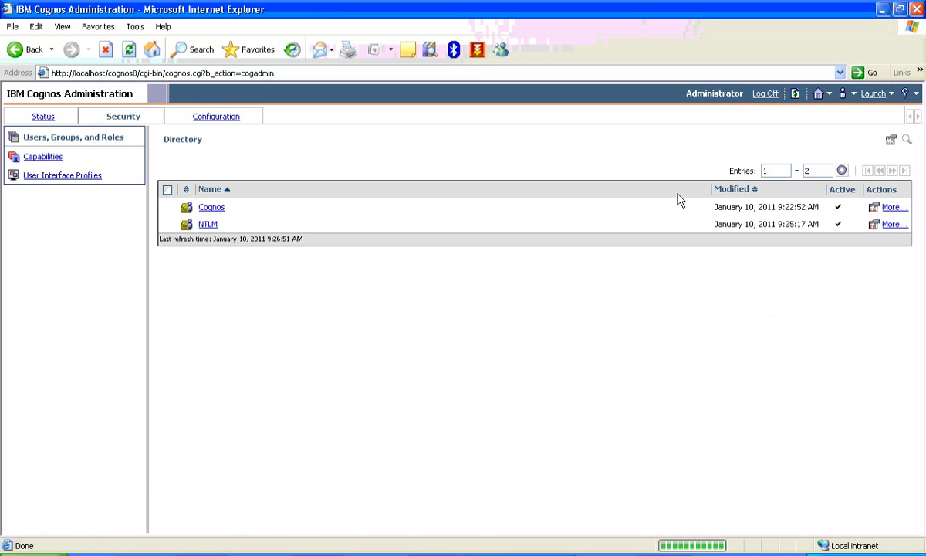
left_click(766, 94)
left_click(48, 156)
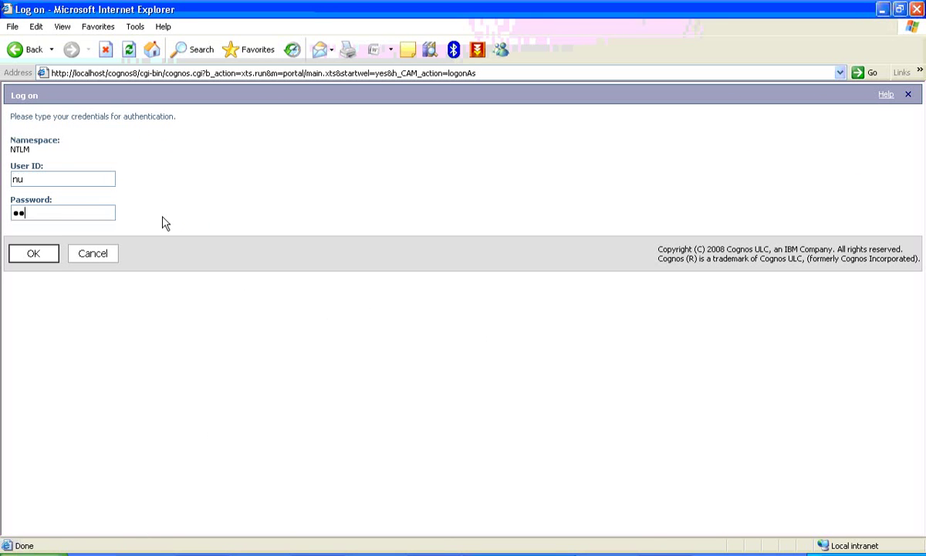
key("Return")
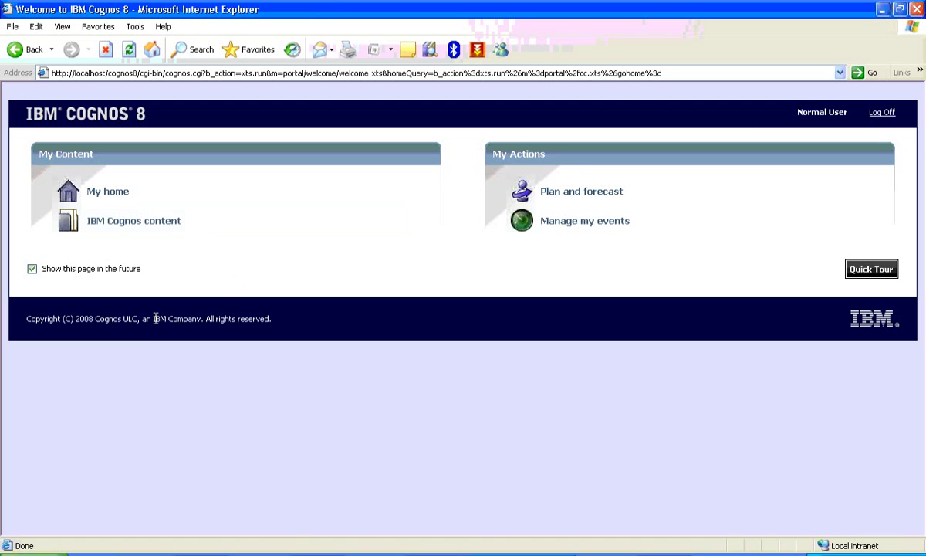
Step: Log off the normal user and log back on to the NTLM namespace with the administrator user ID and password
left_click(882, 112)
left_click(54, 158)
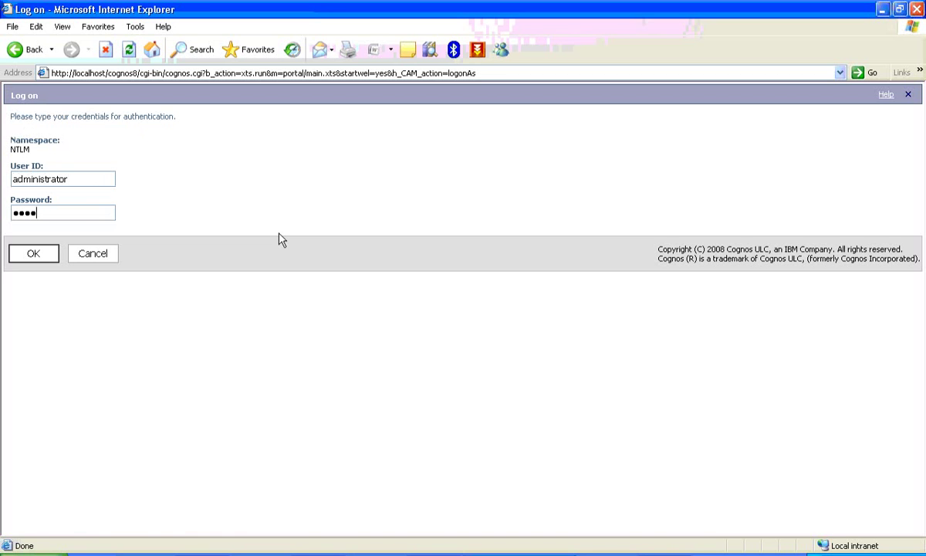
key("Return")
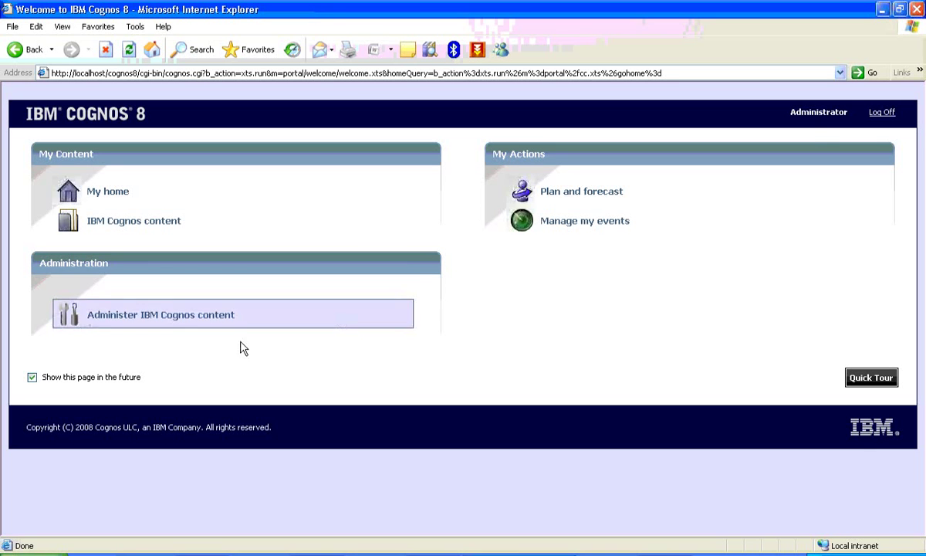
left_click_drag(797, 113, 841, 114)
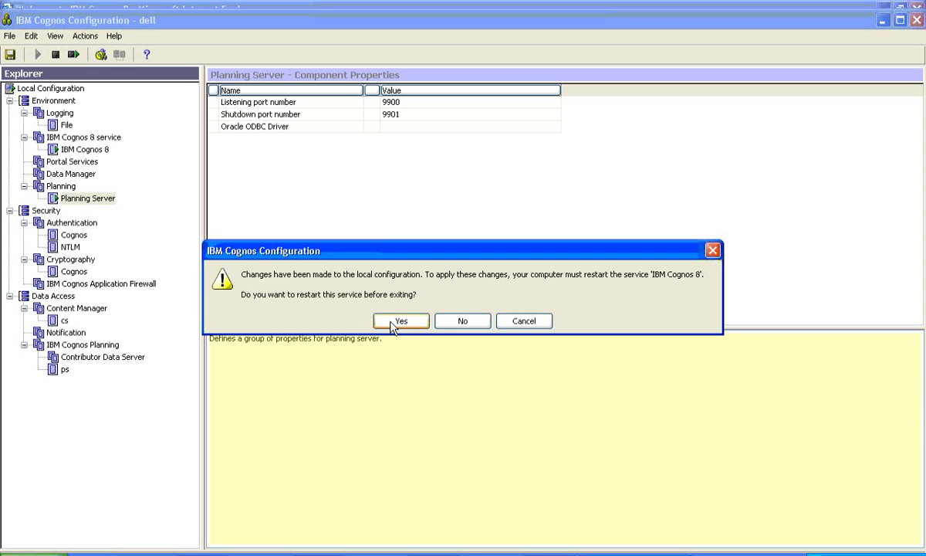
Step: Exit IBM Cognos Configuration with the IBM Cognos 8 service restarted, and fill row 8, Changing Default Settings, green in the Excel steps list
left_click(399, 323)
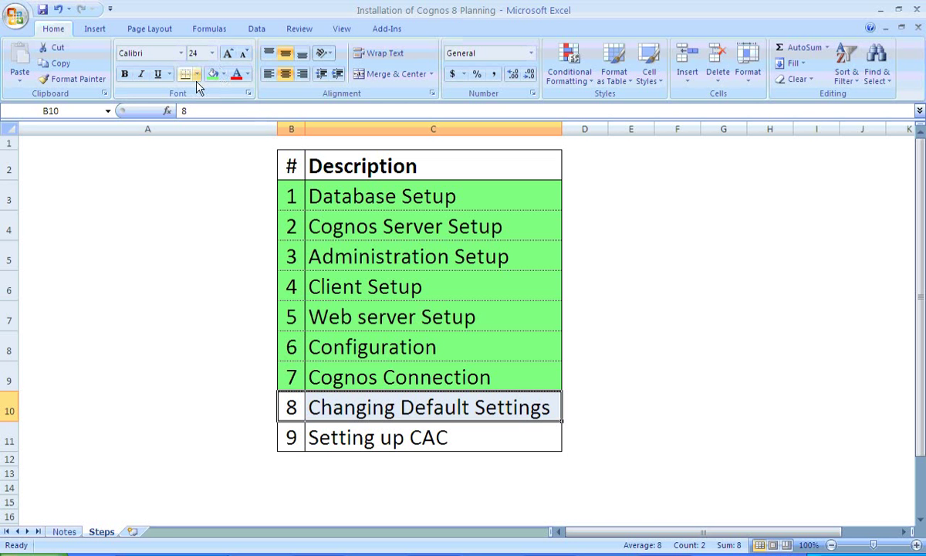
left_click(212, 74)
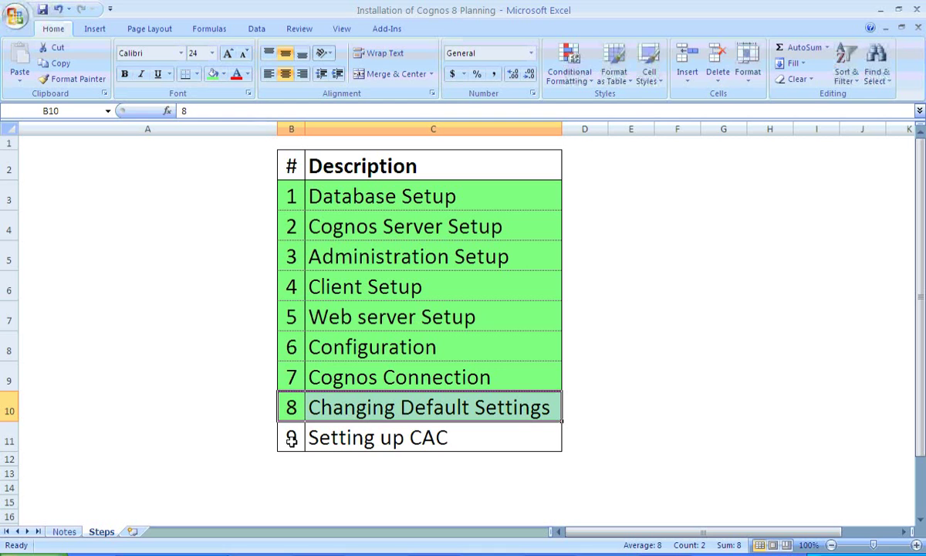